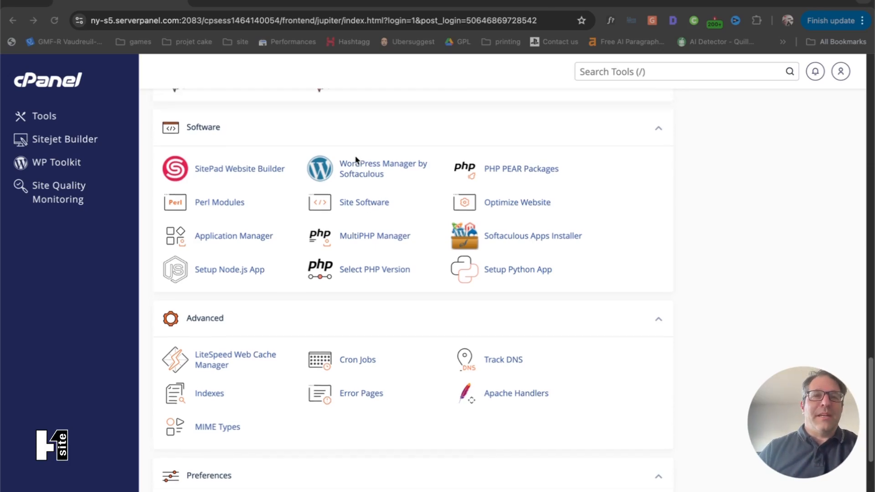
Open the WordPress installation form in the Softaculous installer.
{"action": "scroll", "coordinate": [301, 162], "scroll_direction": "up", "scroll_amount": 1}
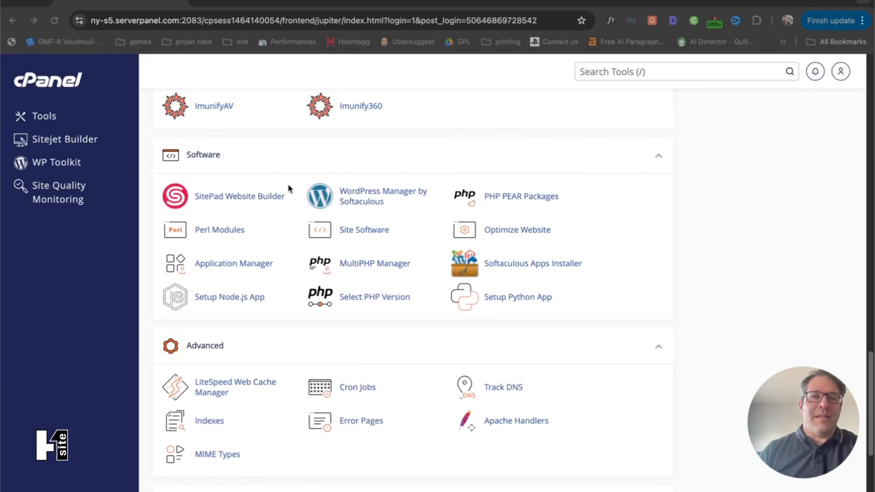
{"action": "left_click", "coordinate": [321, 197]}
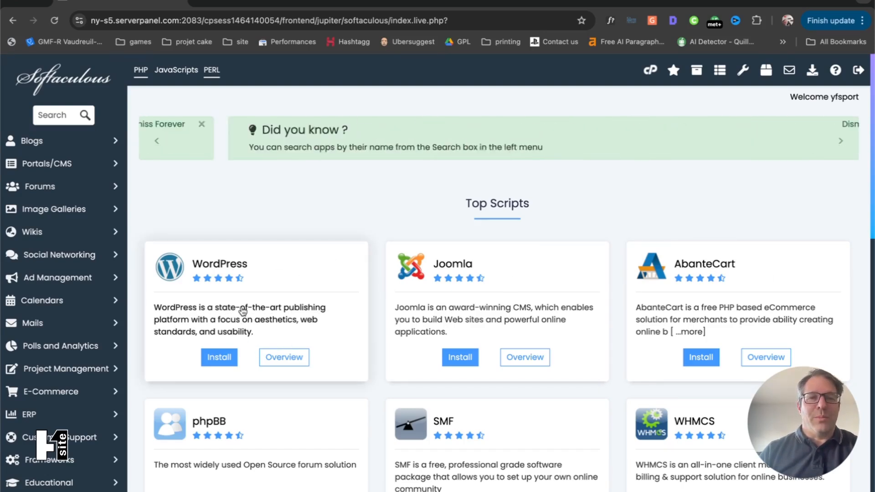
{"action": "left_click", "coordinate": [224, 359]}
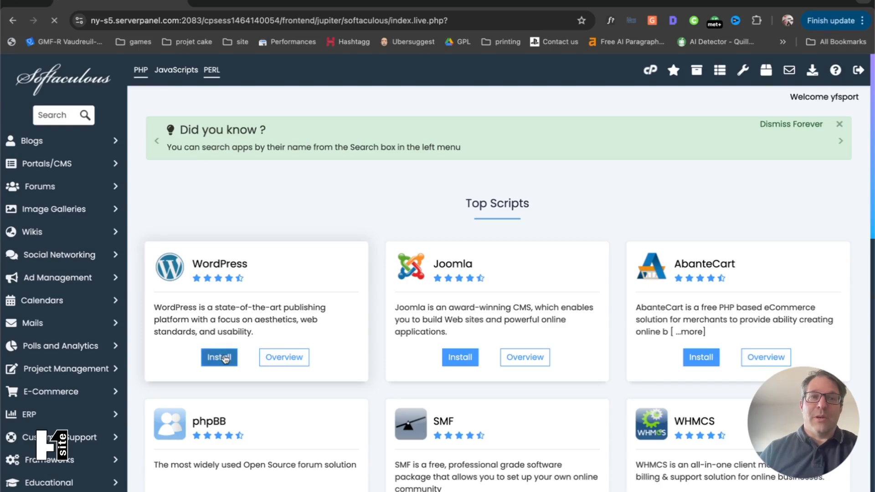
Clear the installation directory so WordPress installs at the root of yfsport.ca.
{"action": "left_click", "coordinate": [455, 364]}
{"action": "double_click", "coordinate": [480, 373]}
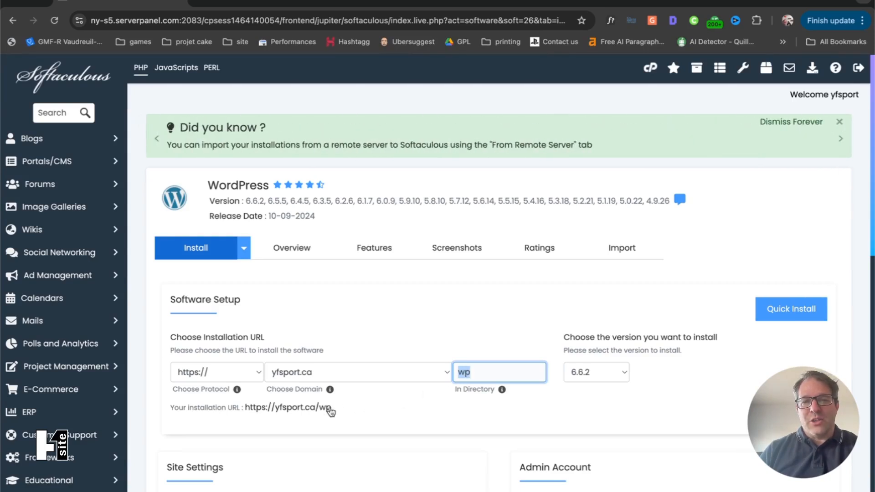
{"action": "key", "text": "BackSpace"}
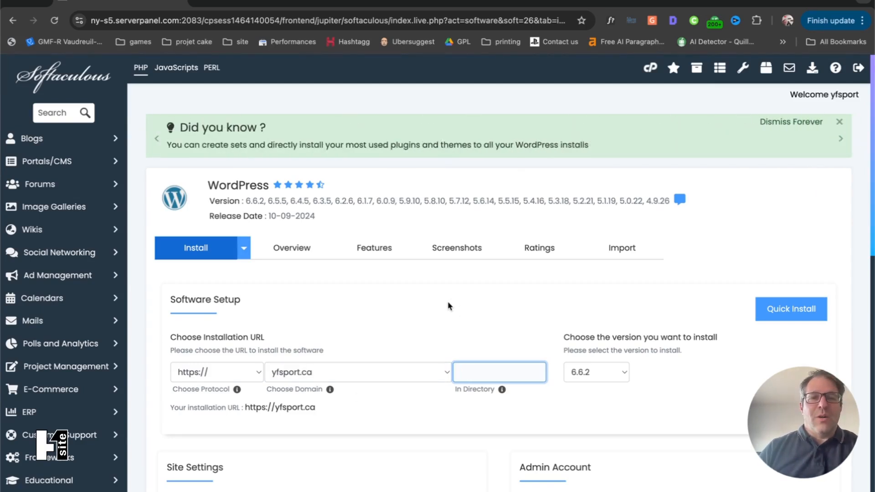
{"action": "scroll", "coordinate": [449, 307], "scroll_direction": "down", "scroll_amount": 1}
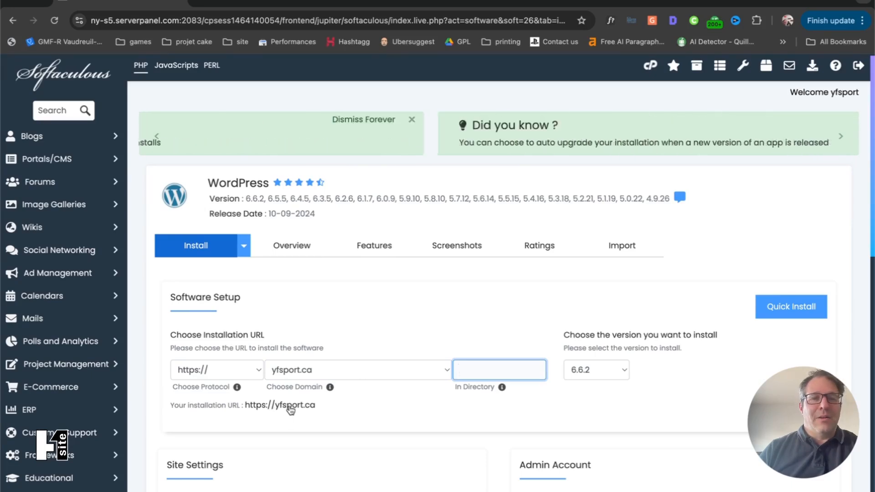
{"action": "scroll", "coordinate": [287, 410], "scroll_direction": "down", "scroll_amount": 2}
{"action": "scroll", "coordinate": [290, 410], "scroll_direction": "down", "scroll_amount": 2}
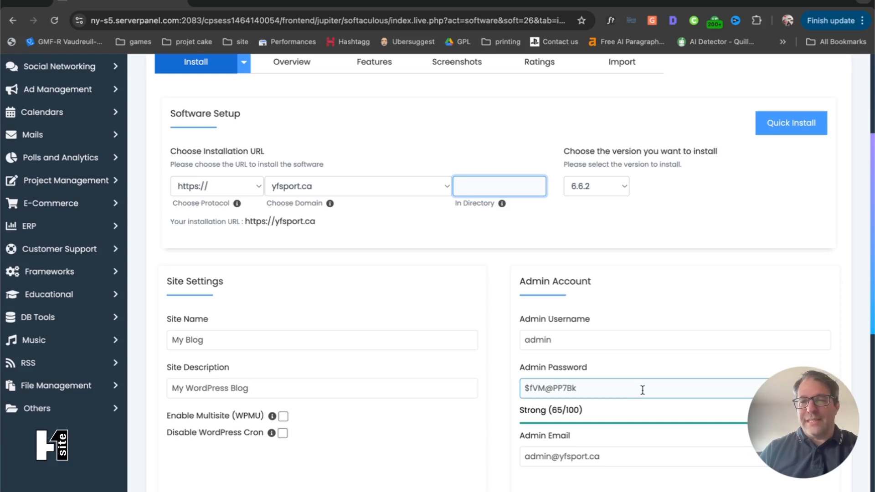
Install WordPress 6.6.2 using the quick install with the prefilled admin account, and open the new site's administrative URL.
{"action": "double_click", "coordinate": [583, 345]}
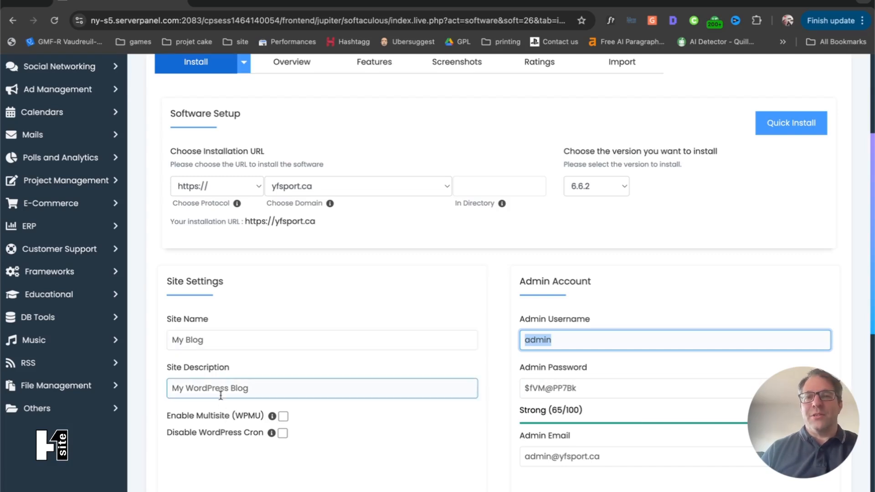
{"action": "double_click", "coordinate": [748, 389]}
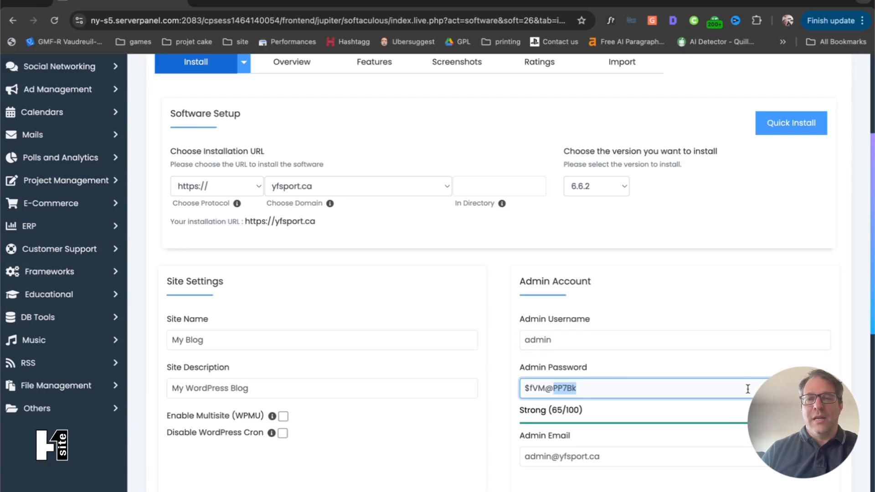
{"action": "triple_click", "coordinate": [748, 389]}
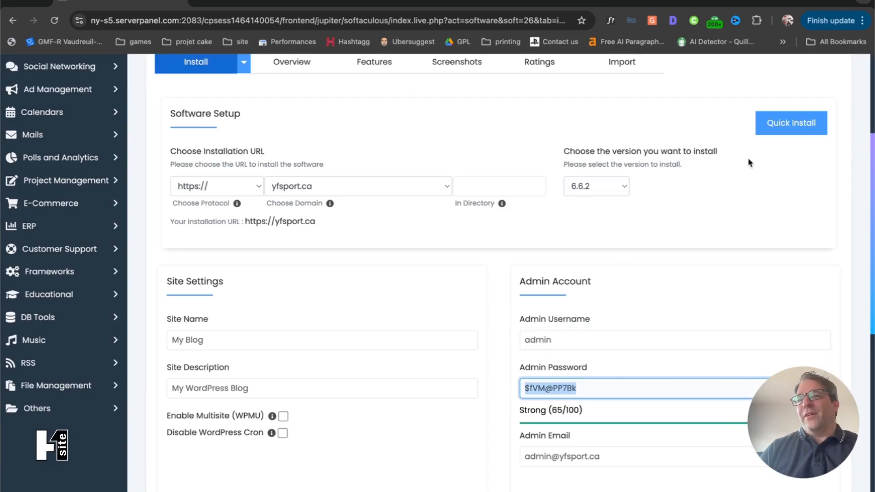
{"action": "left_click", "coordinate": [781, 136]}
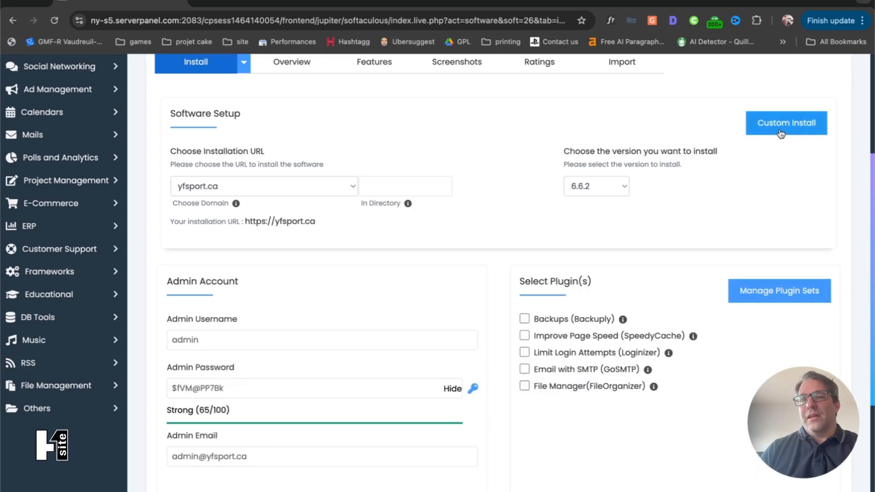
{"action": "scroll", "coordinate": [651, 254], "scroll_direction": "down", "scroll_amount": 3}
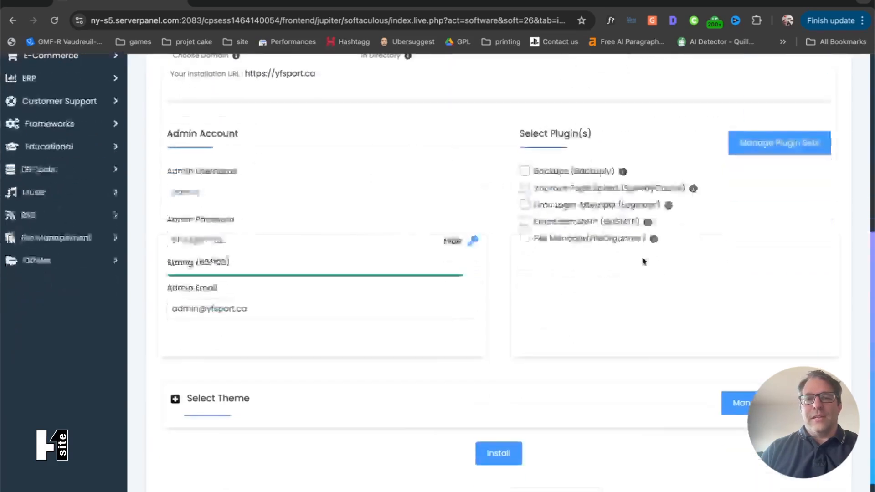
{"action": "left_click", "coordinate": [485, 462]}
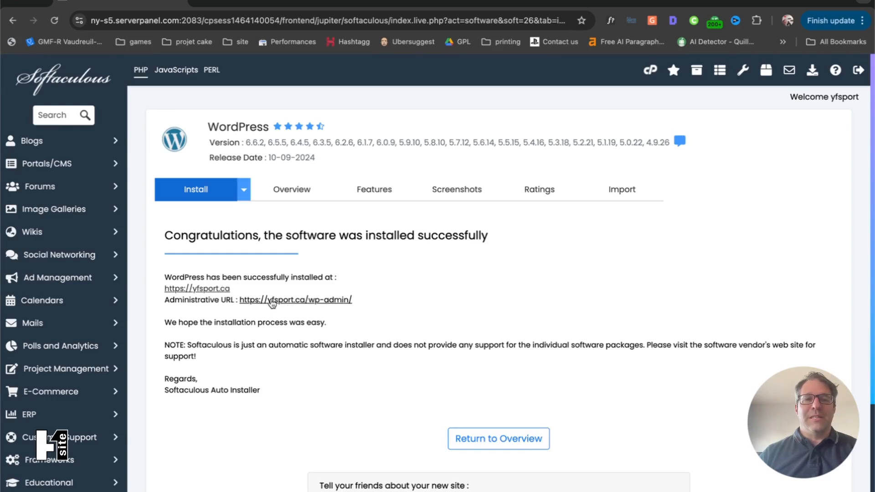
{"action": "left_click", "coordinate": [272, 300]}
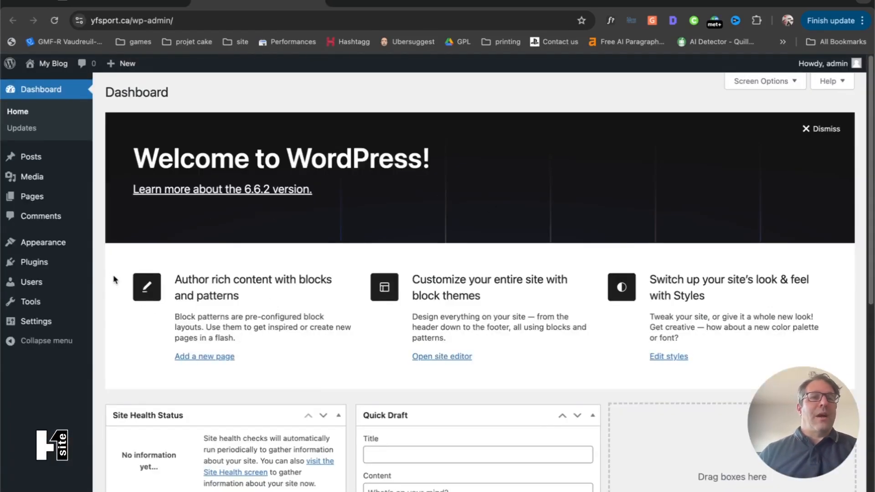
Look through the dashboard's content and appearance sections, including the Media Library and the installed themes.
{"action": "mouse_move", "coordinate": [63, 243]}
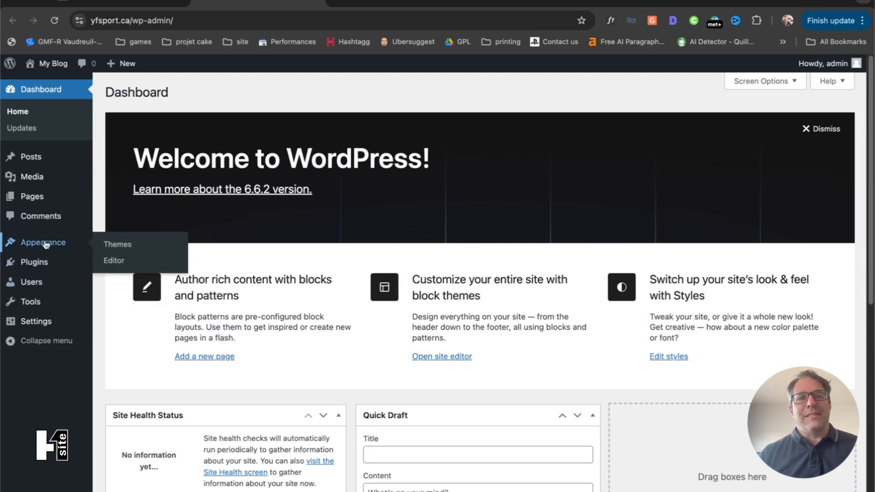
{"action": "mouse_move", "coordinate": [56, 178]}
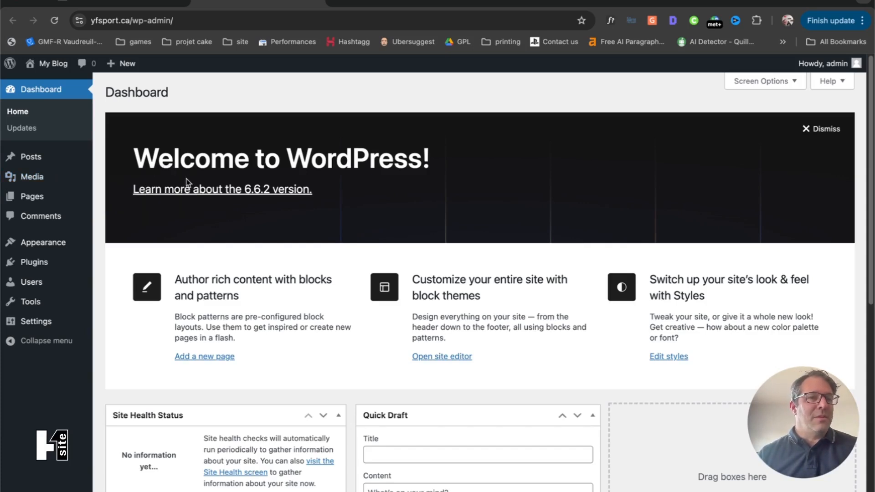
{"action": "mouse_move", "coordinate": [43, 161]}
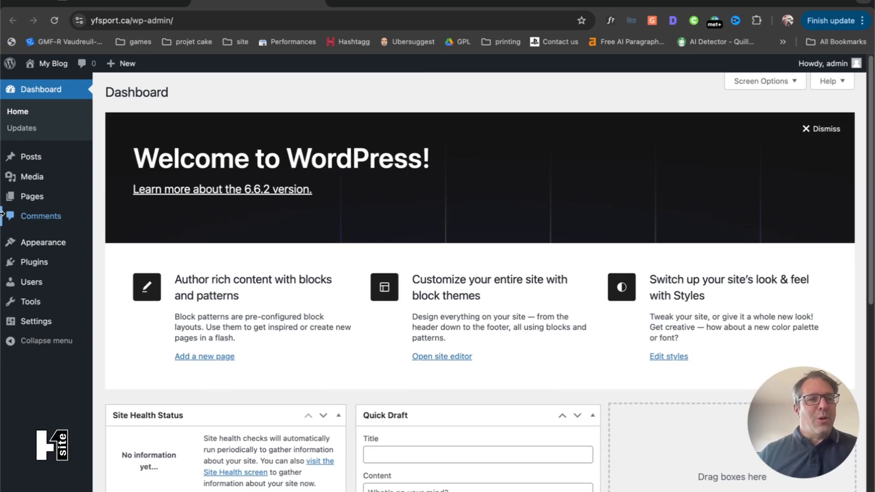
{"action": "mouse_move", "coordinate": [15, 161]}
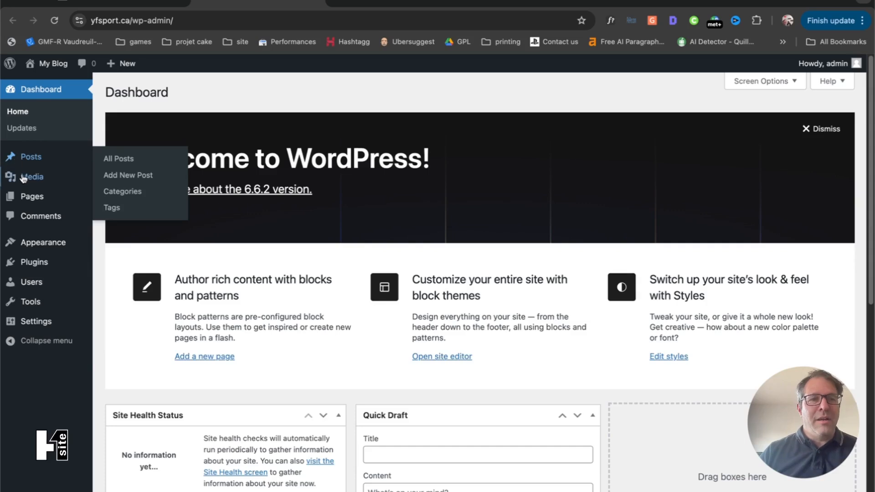
{"action": "mouse_move", "coordinate": [34, 201]}
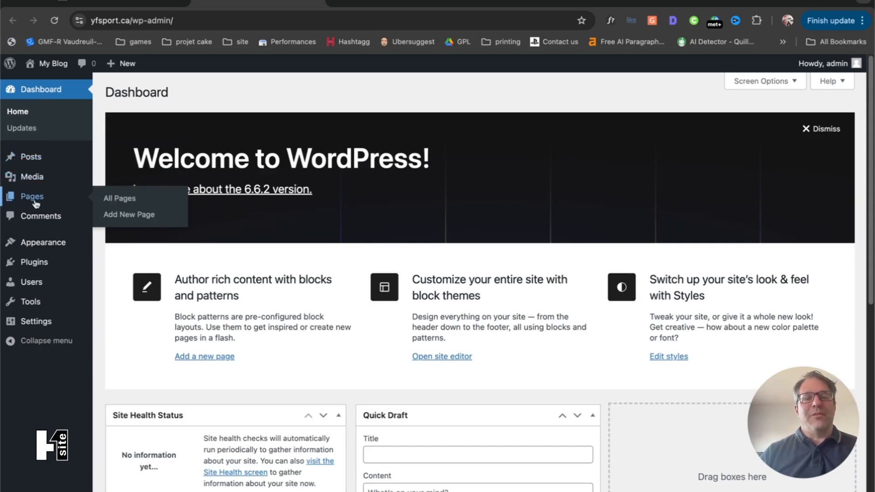
{"action": "left_click", "coordinate": [28, 177]}
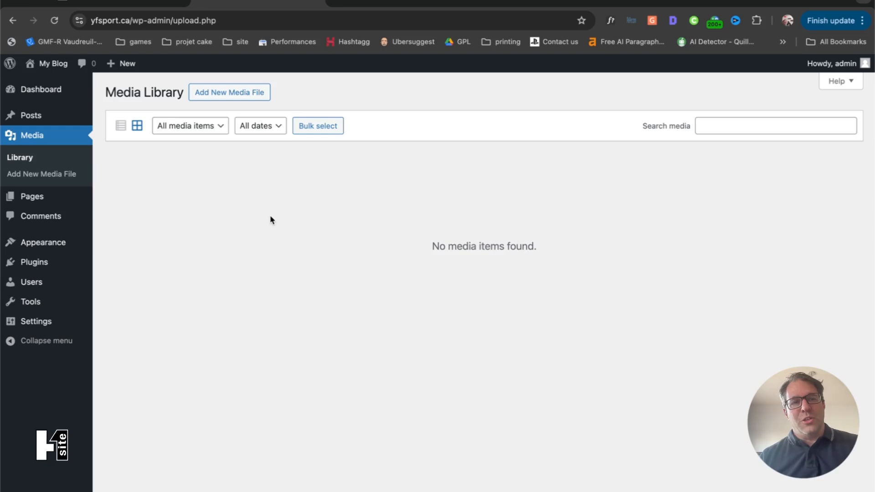
{"action": "left_click", "coordinate": [118, 245]}
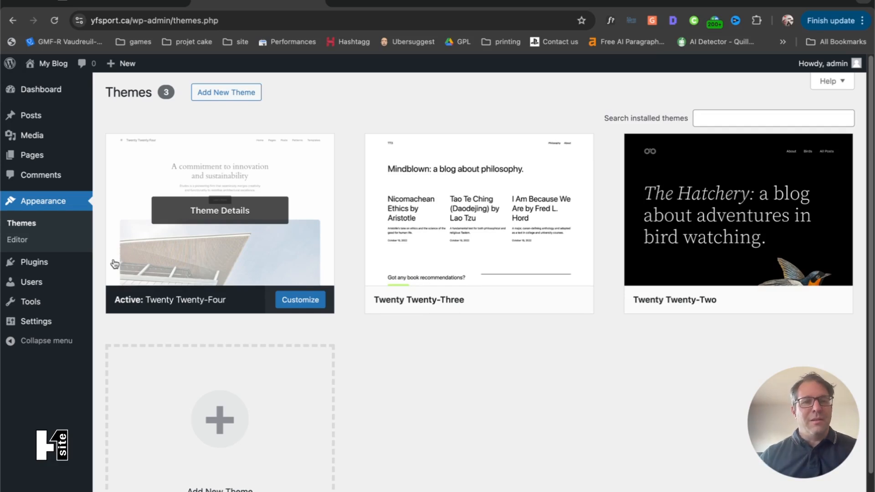
Search the plugin directory for "elementor", and install and activate Elementor Website Builder.
{"action": "left_click", "coordinate": [50, 263]}
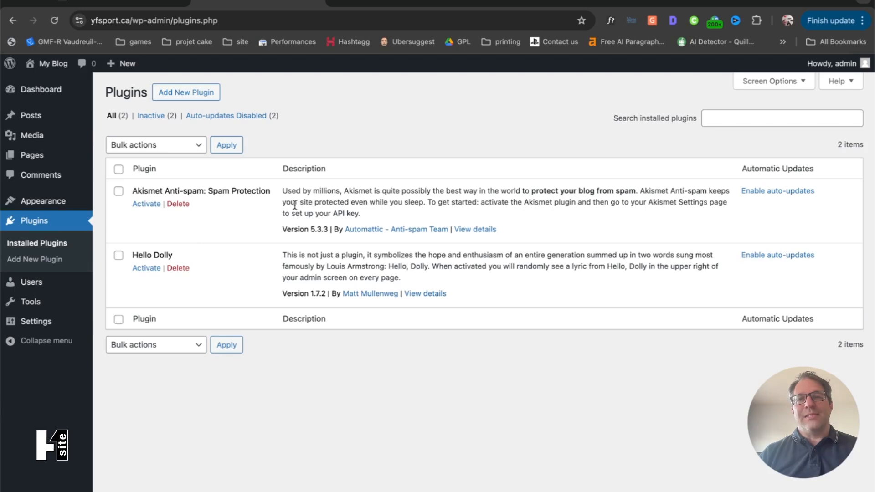
{"action": "left_click", "coordinate": [204, 95]}
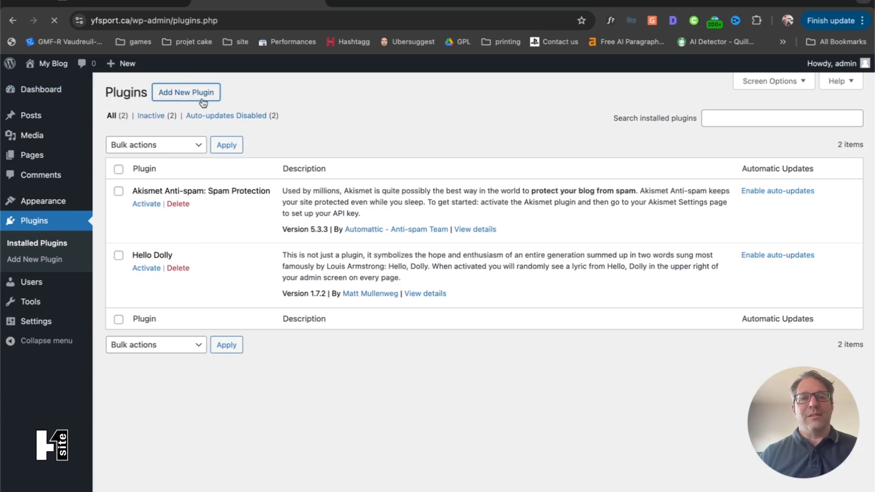
{"action": "scroll", "coordinate": [288, 337], "scroll_direction": "down", "scroll_amount": 2}
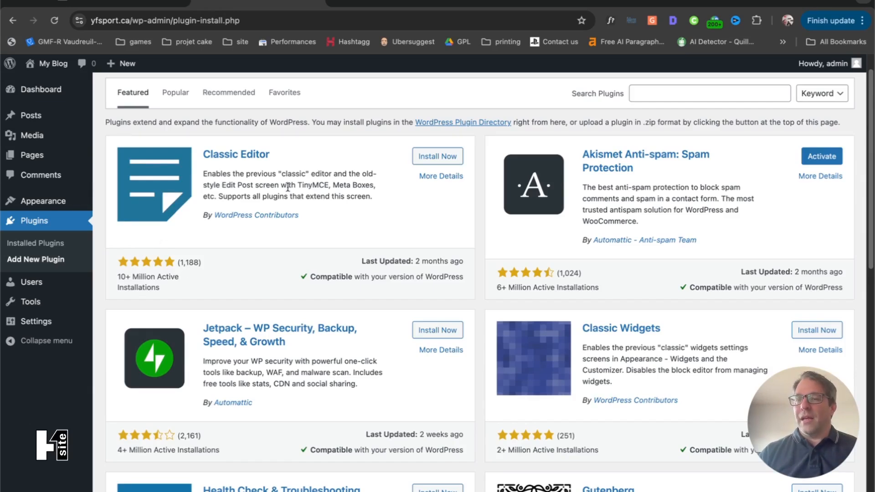
{"action": "left_click", "coordinate": [646, 100]}
{"action": "type", "text": "elementor"}
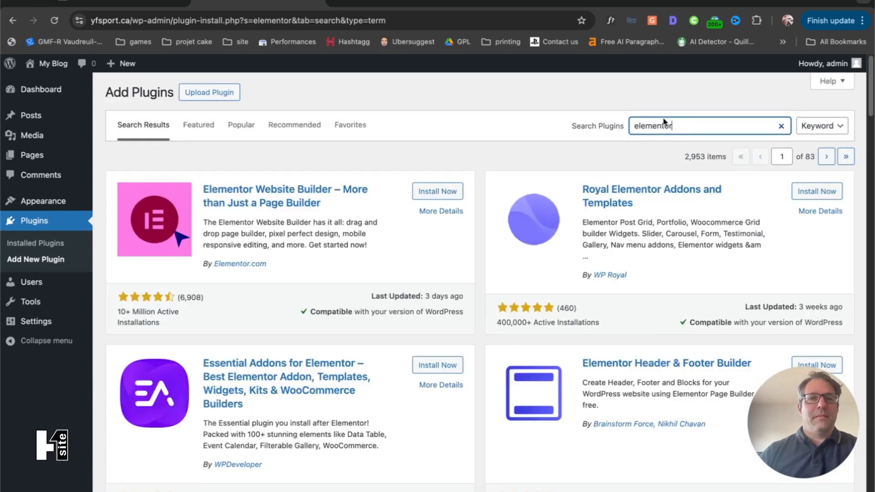
{"action": "left_click", "coordinate": [430, 193]}
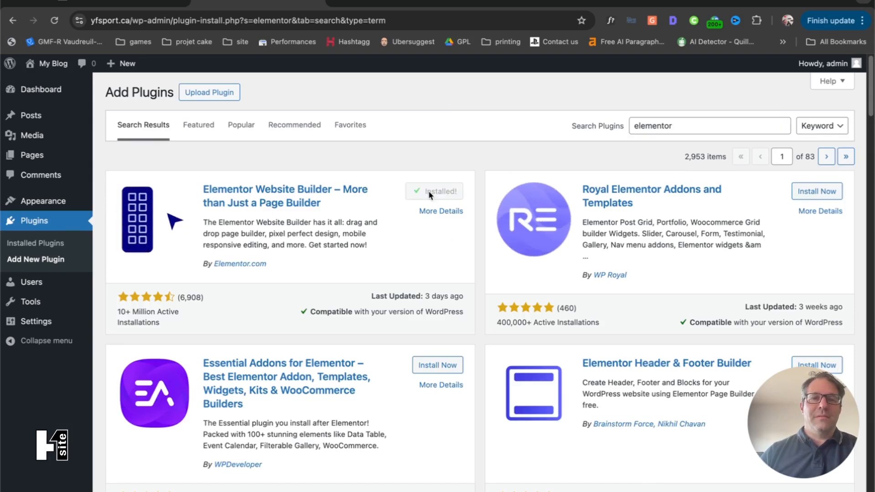
{"action": "left_click", "coordinate": [430, 191]}
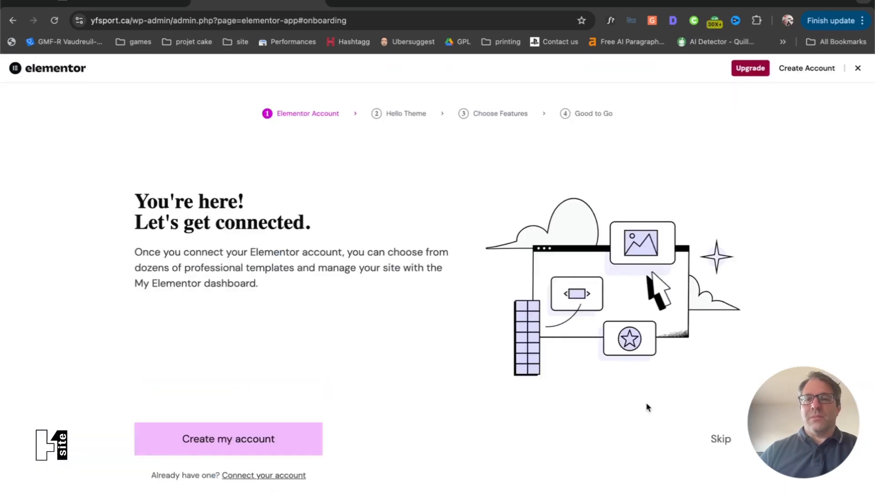
Skip every stage of the Elementor onboarding and dismiss the notification shown in the editor.
{"action": "left_click", "coordinate": [707, 441]}
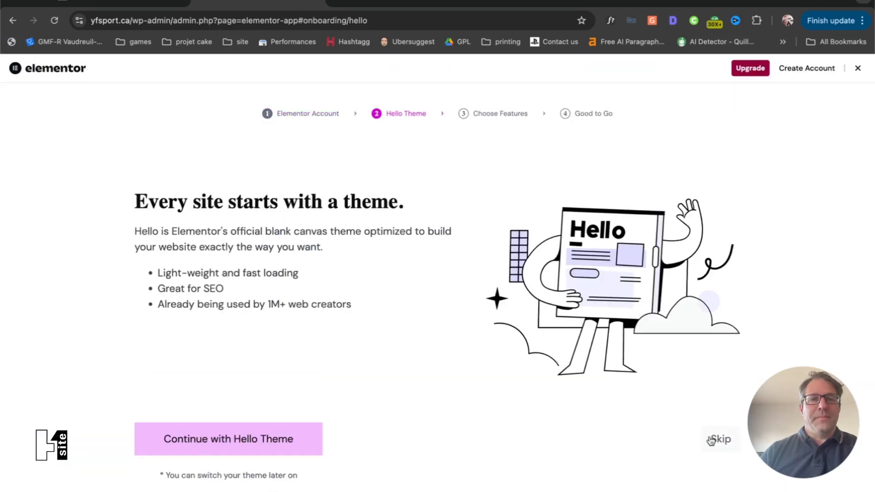
{"action": "left_click", "coordinate": [716, 439]}
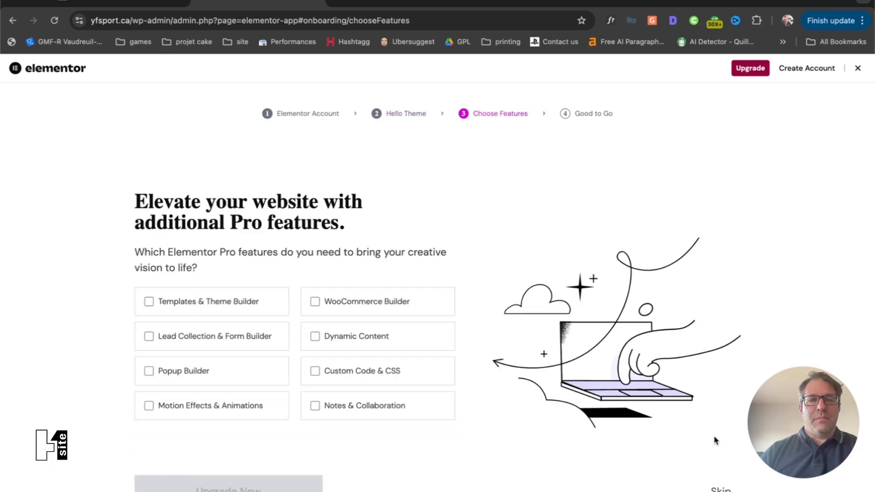
{"action": "left_click", "coordinate": [711, 488]}
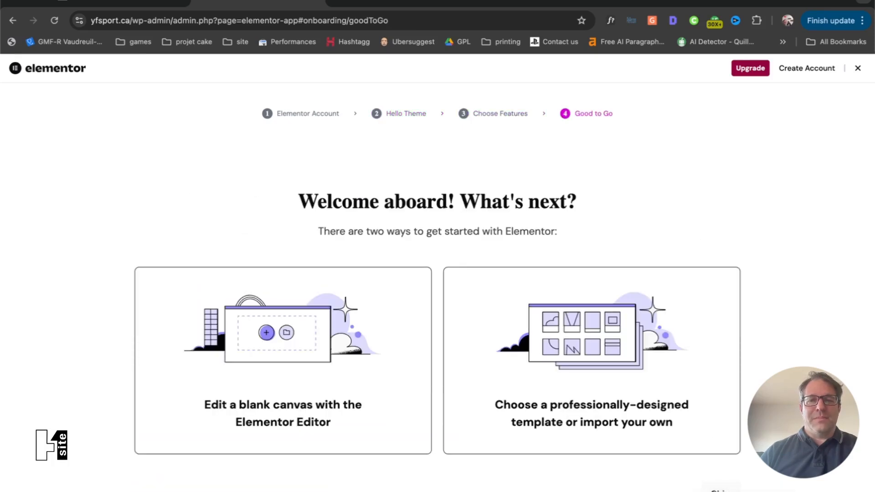
{"action": "left_click", "coordinate": [712, 489]}
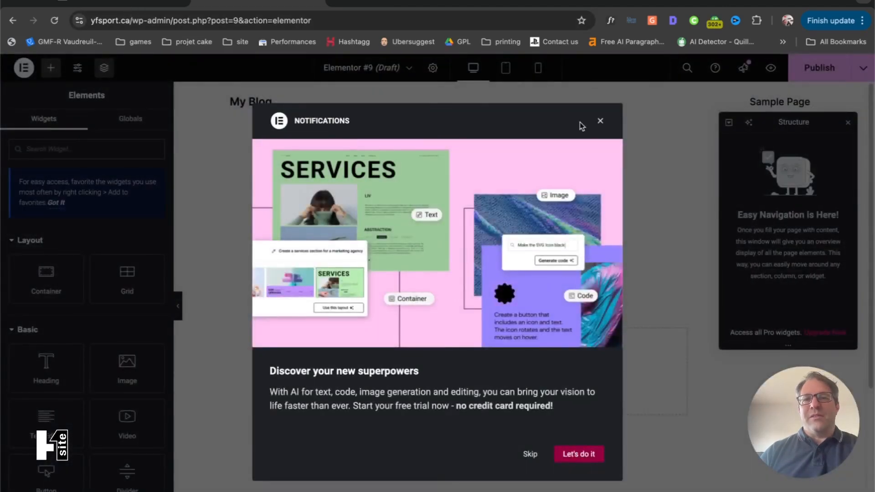
{"action": "left_click", "coordinate": [599, 122]}
View the live home page at yfsport.ca and return to the site's admin dashboard.
{"action": "left_click", "coordinate": [127, 20]}
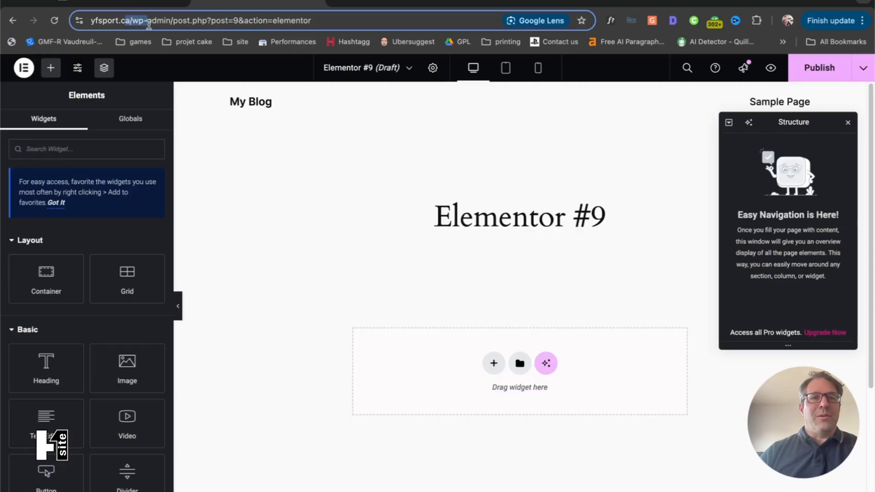
{"action": "left_click_drag", "start_coordinate": [153, 20], "coordinate": [529, 64]}
{"action": "key", "text": "BackSpace"}
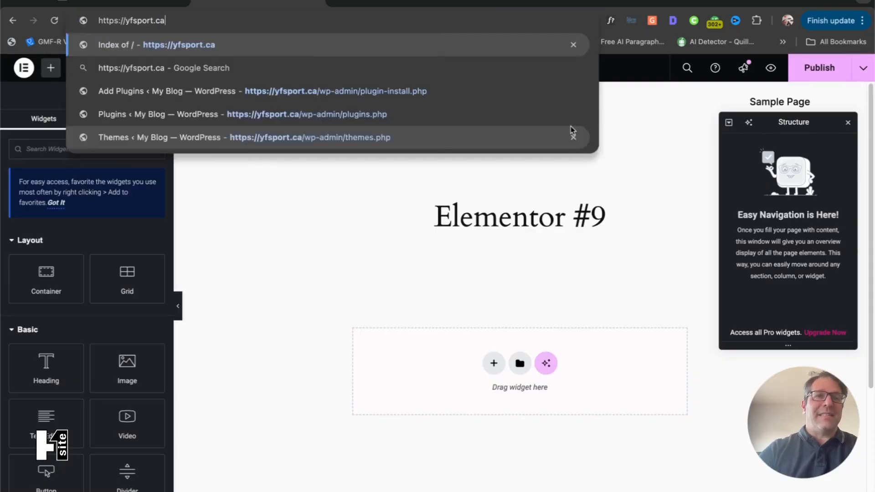
{"action": "key", "text": "Return"}
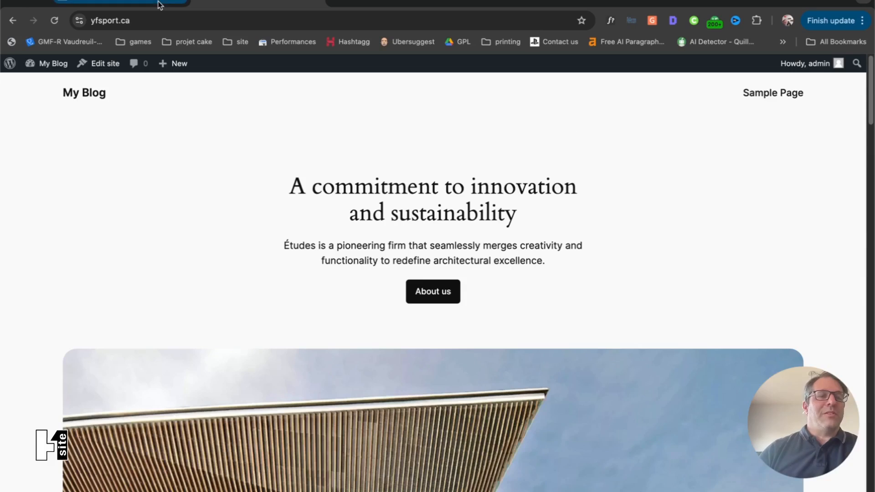
{"action": "left_click", "coordinate": [54, 64]}
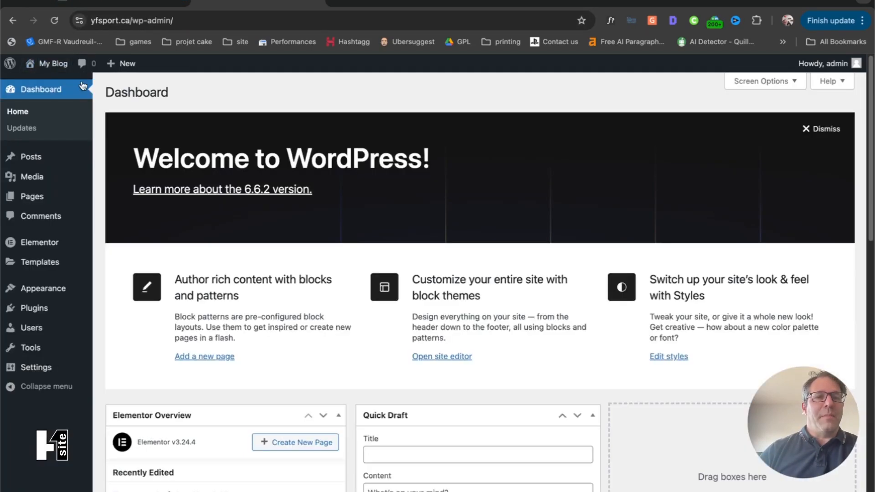
Open the site's General Settings and review its options, from the site title and addresses to the language and timezone.
{"action": "mouse_move", "coordinate": [31, 349]}
{"action": "mouse_move", "coordinate": [36, 365]}
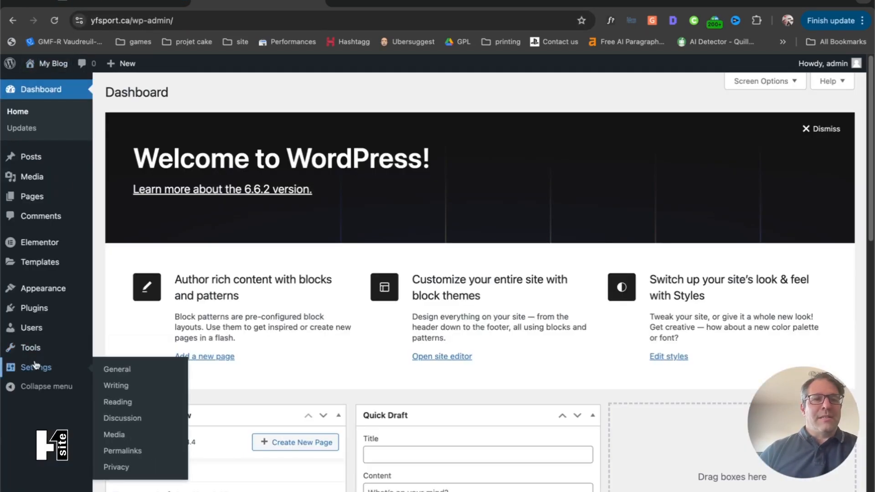
{"action": "left_click", "coordinate": [113, 375]}
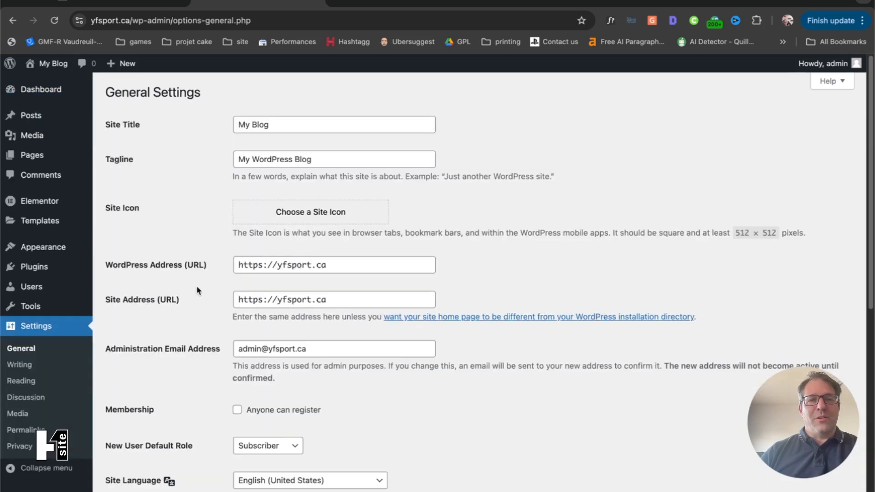
{"action": "scroll", "coordinate": [196, 290], "scroll_direction": "down", "scroll_amount": 3}
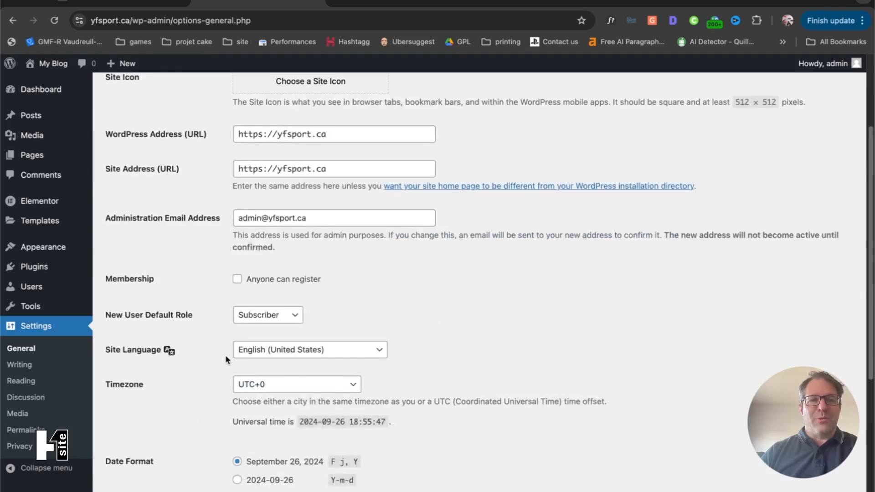
In the Permalink Settings, replace the URL structure with the custom structure /%category%/%postname%/.
{"action": "left_click", "coordinate": [29, 429]}
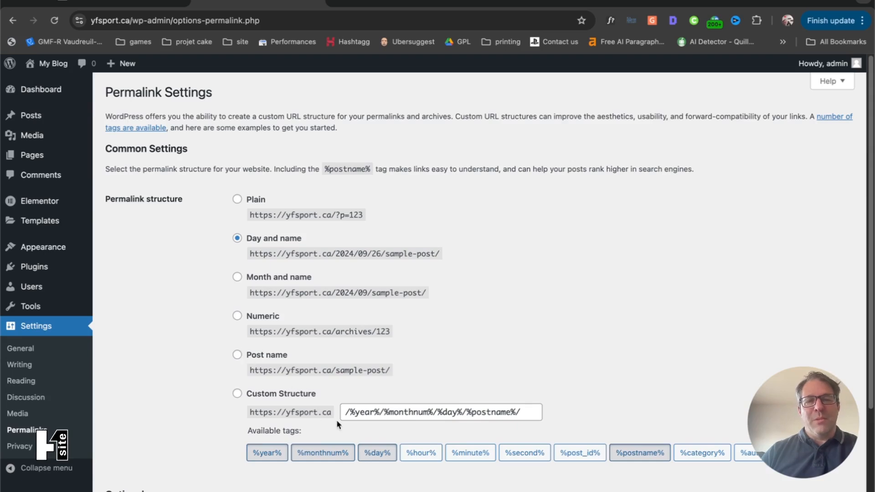
{"action": "triple_click", "coordinate": [497, 410]}
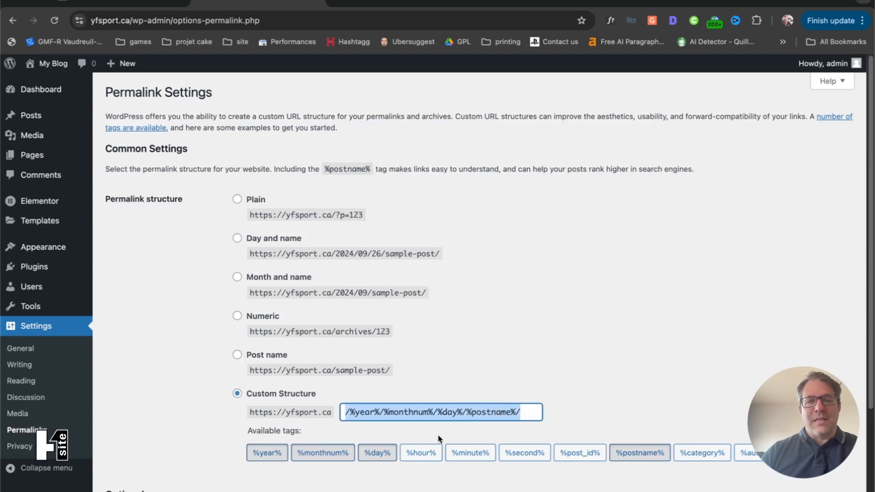
{"action": "left_click", "coordinate": [680, 453]}
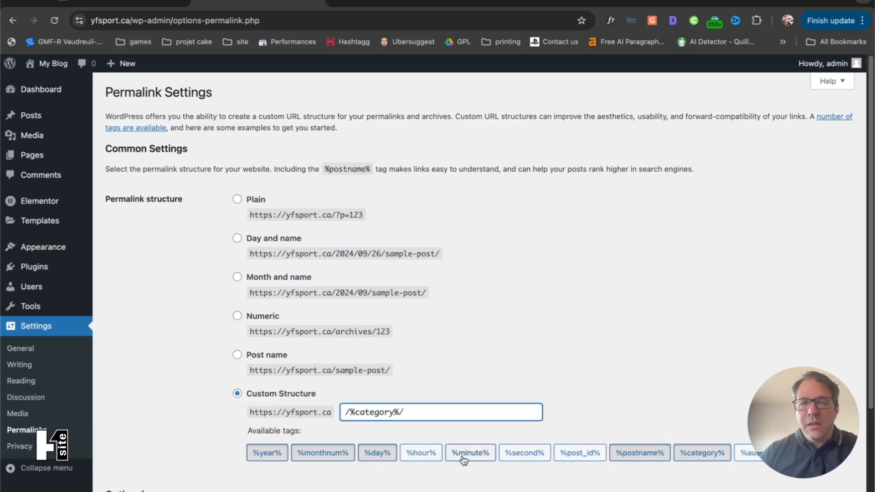
{"action": "left_click", "coordinate": [662, 461]}
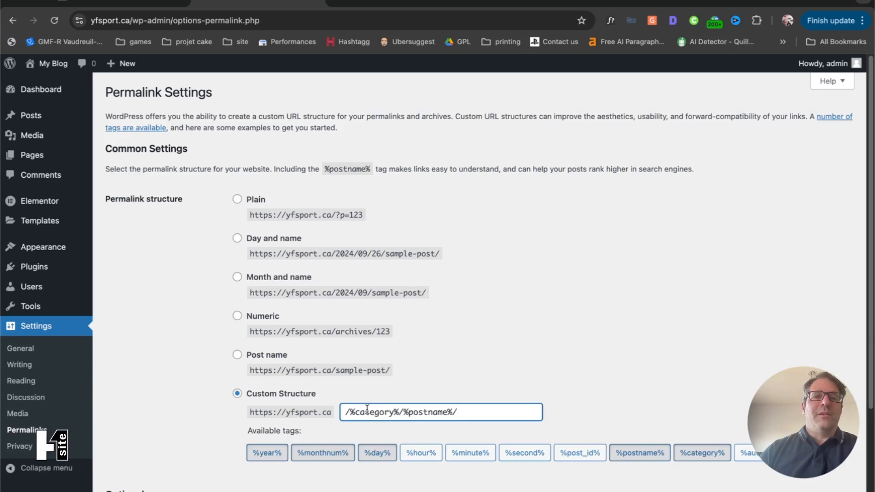